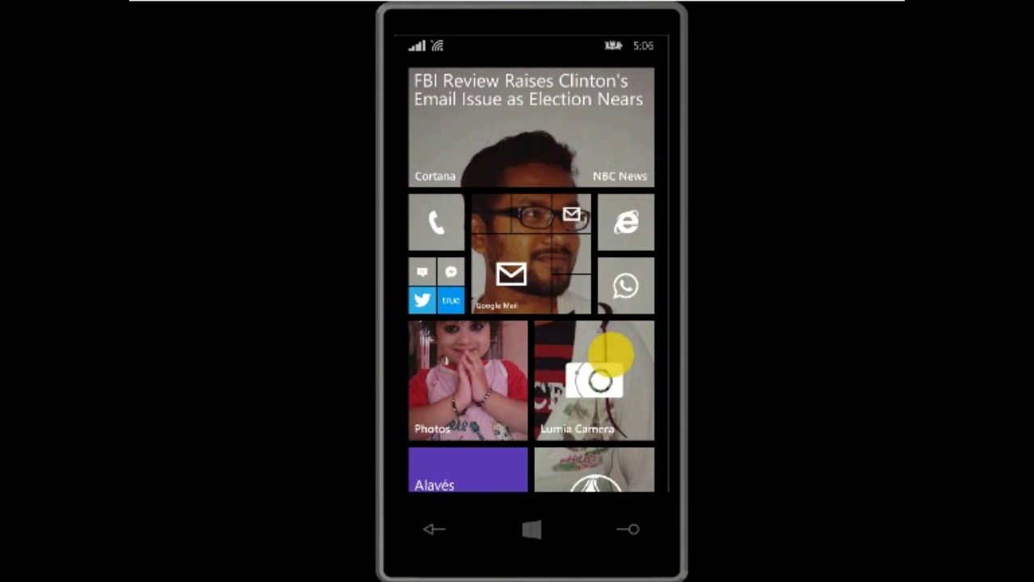
- Launch Cortana from the C section of the App list, then summon it again from Start
{"action": "left_click_drag", "start_coordinate": [577, 351], "coordinate": [452, 355]}
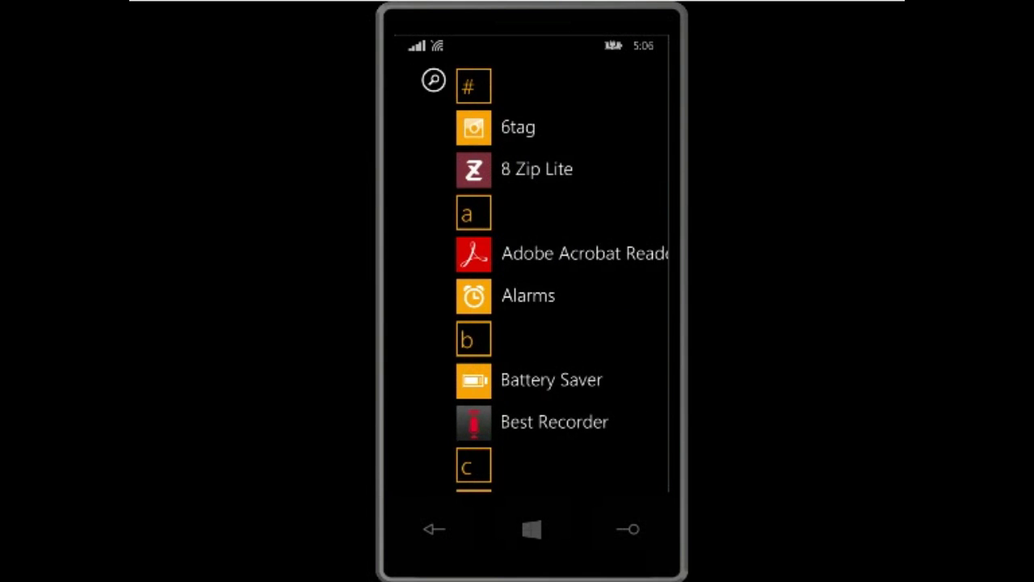
{"action": "left_click_drag", "start_coordinate": [464, 445], "coordinate": [413, 247]}
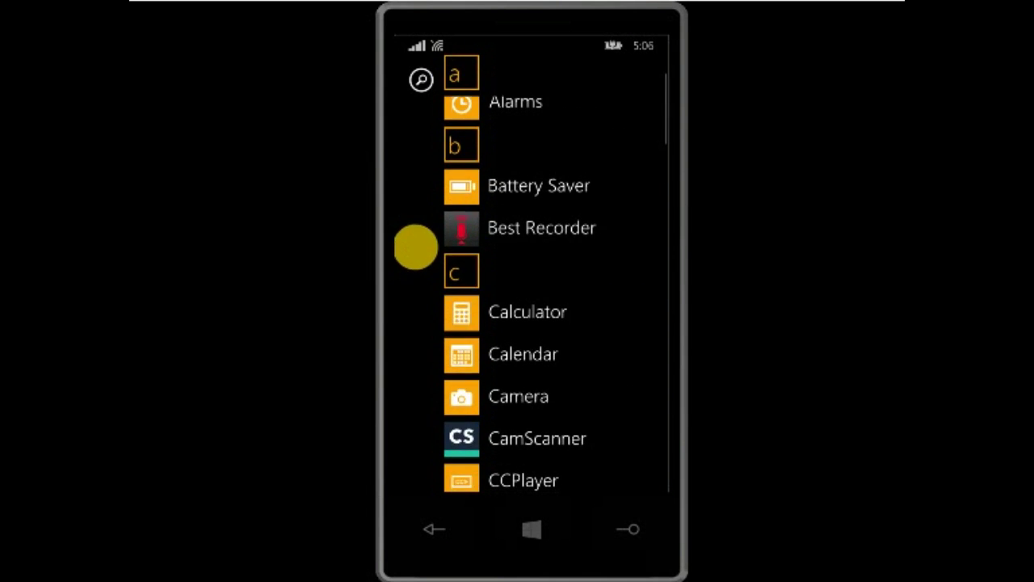
{"action": "left_click_drag", "start_coordinate": [416, 408], "coordinate": [413, 263]}
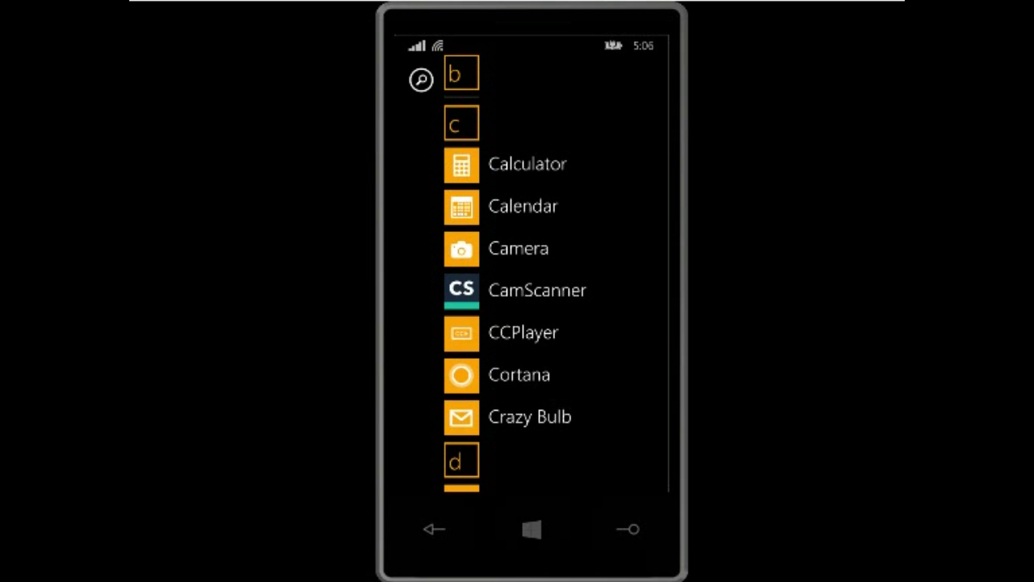
{"action": "left_click", "coordinate": [501, 375]}
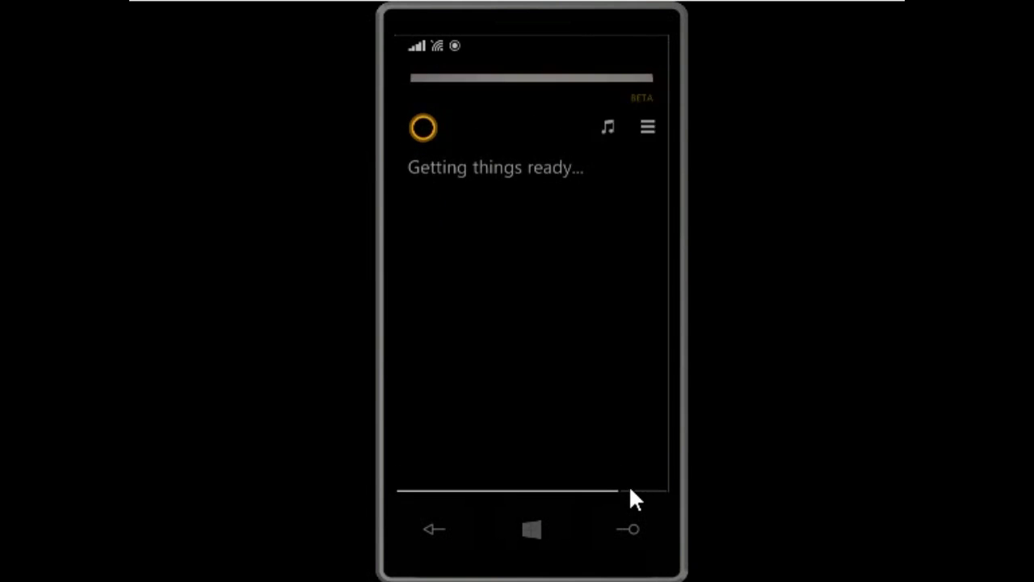
{"action": "left_click", "coordinate": [608, 530]}
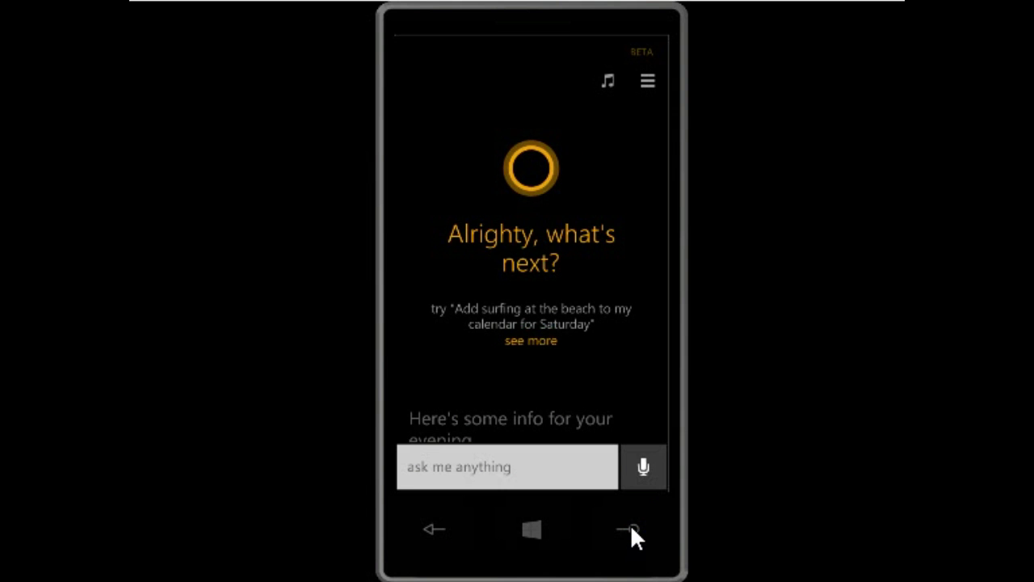
- Ask Cortana "Hey Cortana how are you" and get its reply about pondering the seasons
{"action": "left_click", "coordinate": [631, 528]}
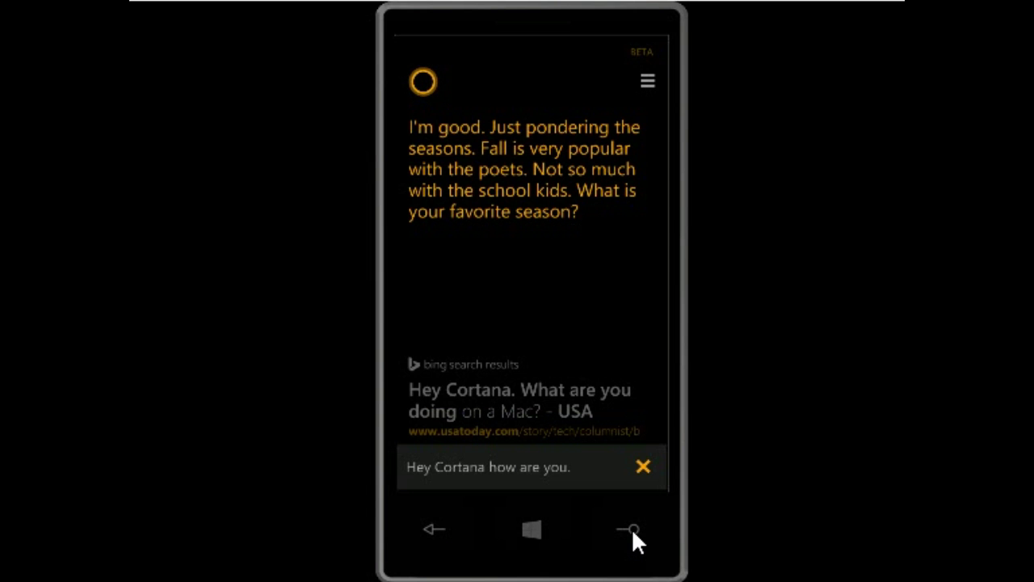
- Ask "What's the time?" and get 5:08:08 PM, Saturday, October 29, 2016, with Bing results
{"action": "left_click", "coordinate": [631, 528]}
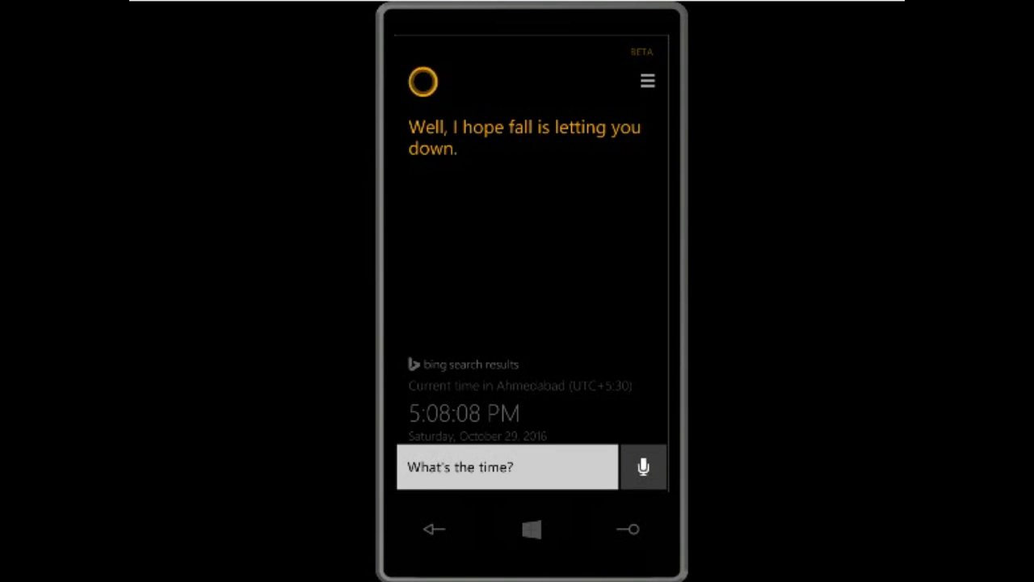
{"action": "left_click_drag", "start_coordinate": [424, 274], "coordinate": [414, 198]}
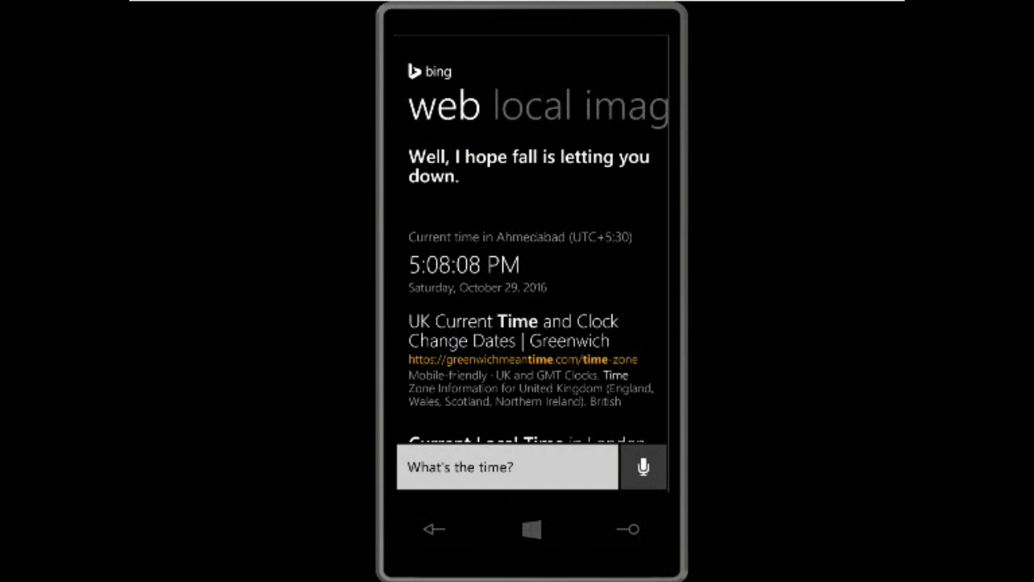
- Ask "What's the time in Paris?" and get 1:38:32 PM (UTC+2)
{"action": "left_click", "coordinate": [642, 467]}
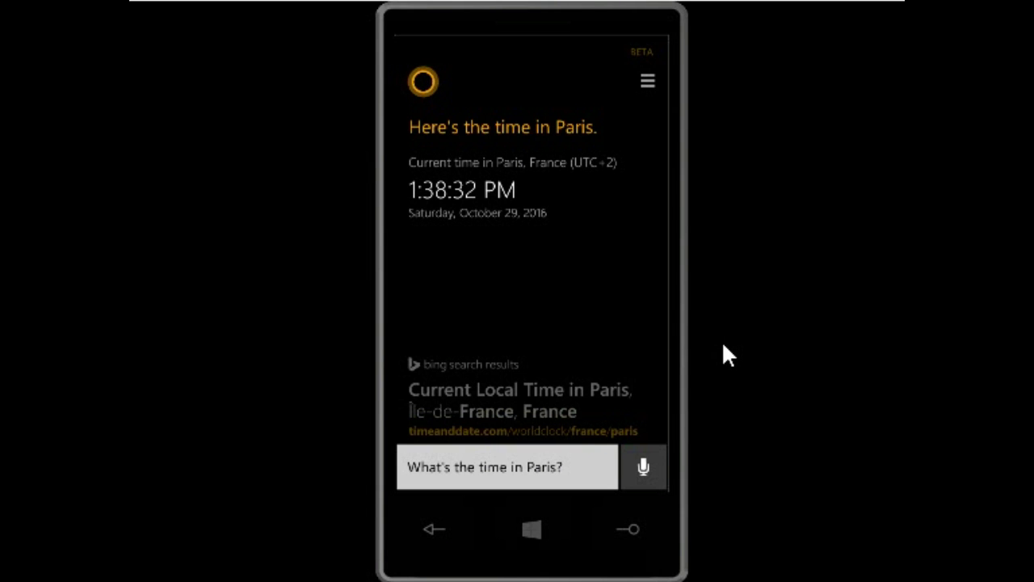
- View the Paris time web results, then ask "What's the weather like?" to get Ahmedabad's 91° sunny forecast
{"action": "left_click_drag", "start_coordinate": [564, 364], "coordinate": [565, 208]}
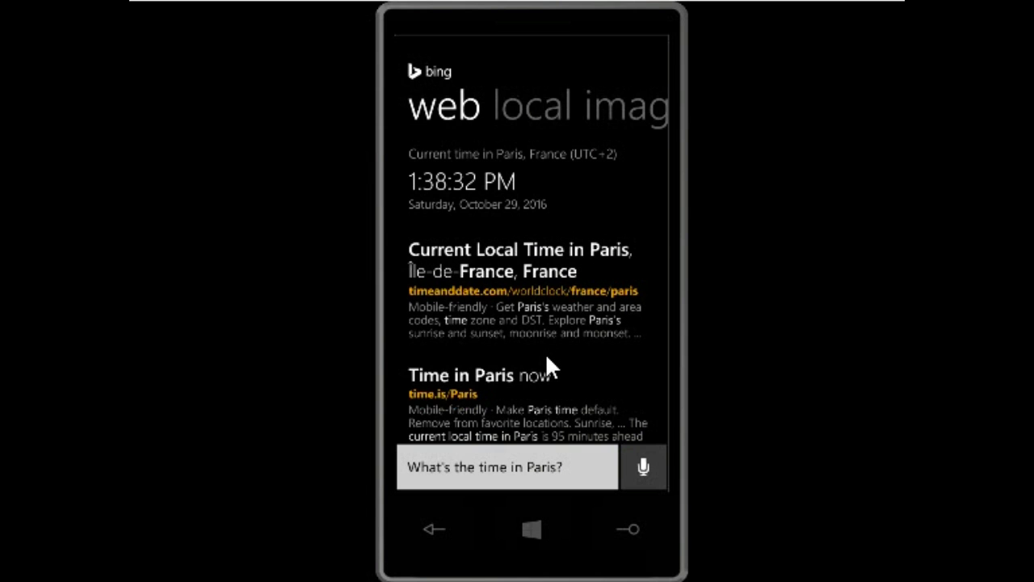
{"action": "scroll", "coordinate": [547, 367], "scroll_direction": "up", "scroll_amount": 5}
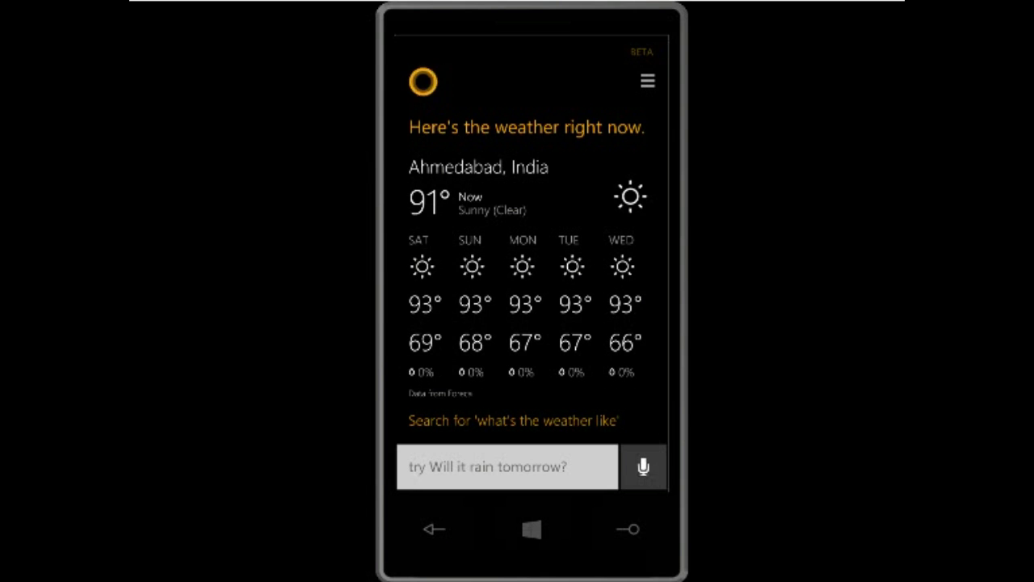
{"action": "left_click_drag", "start_coordinate": [464, 361], "coordinate": [430, 267]}
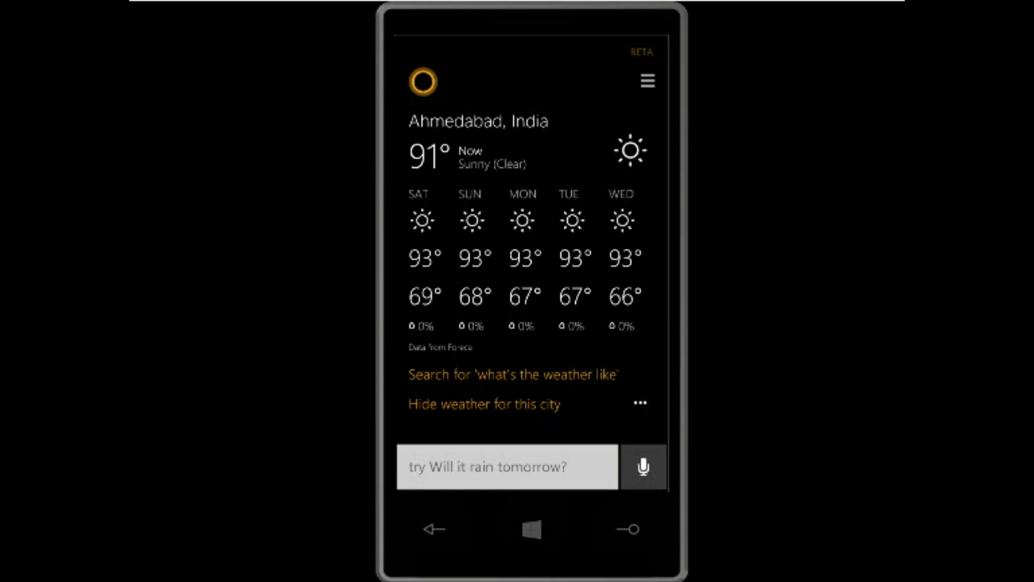
{"action": "left_click_drag", "start_coordinate": [455, 365], "coordinate": [420, 233]}
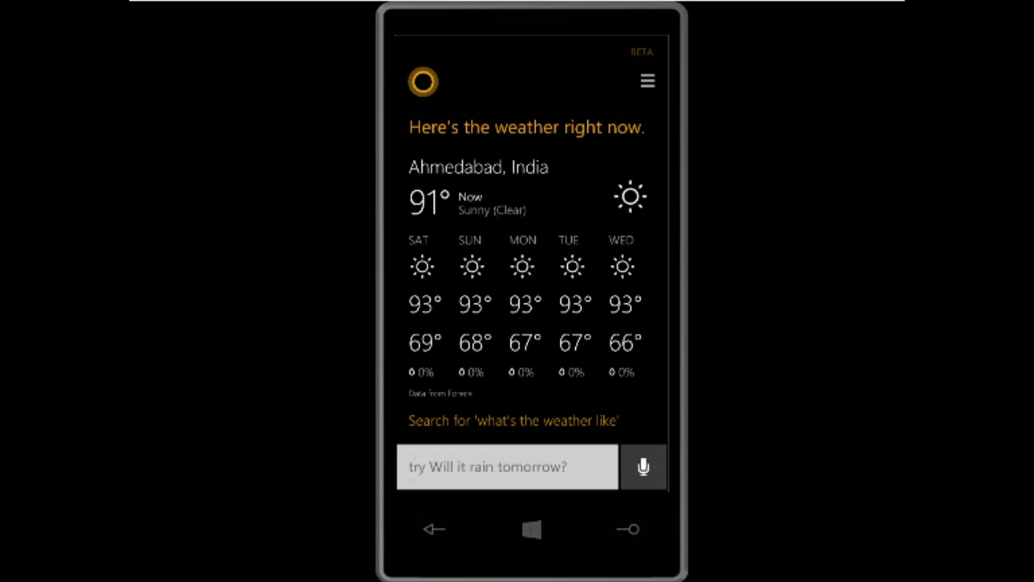
{"action": "left_click_drag", "start_coordinate": [456, 40], "coordinate": [469, 291]}
{"action": "left_click_drag", "start_coordinate": [427, 276], "coordinate": [444, 326]}
- Say "open Office" to Cortana, let the request cancel, and bring up the Notebook
{"action": "left_click_drag", "start_coordinate": [436, 373], "coordinate": [432, 282]}
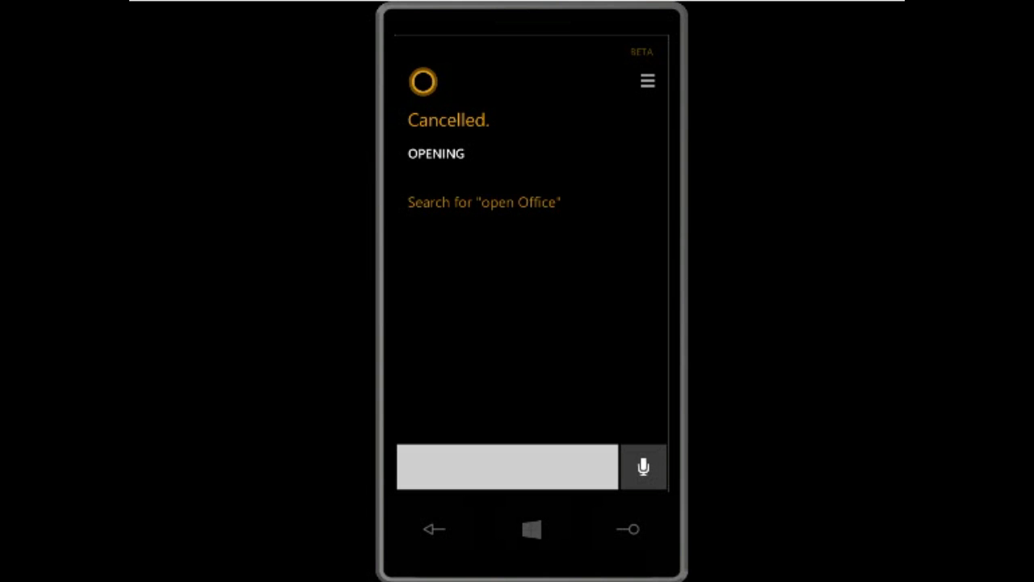
{"action": "left_click", "coordinate": [647, 81]}
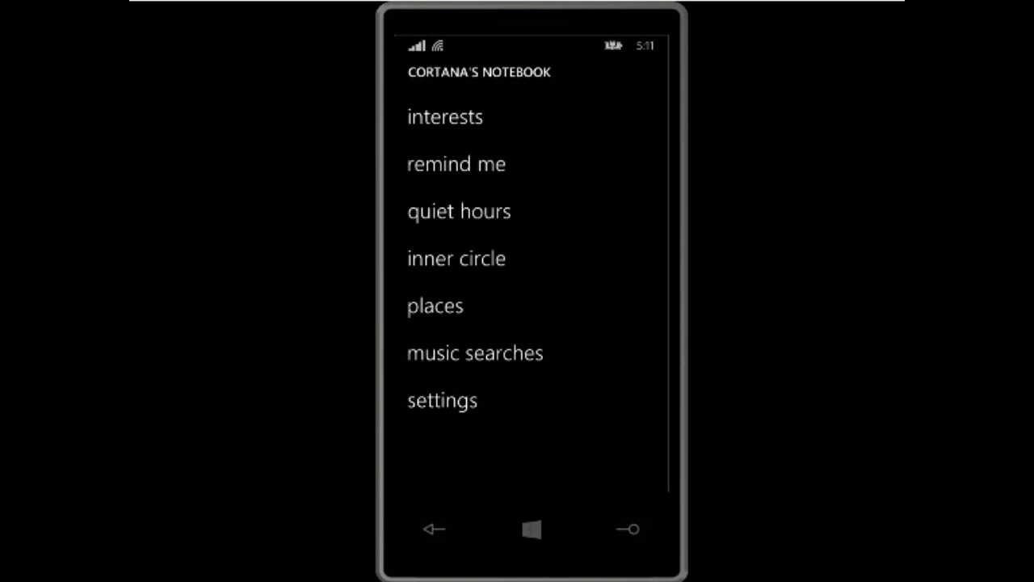
- Browse the Notebook's interests list, then back out to the Cortana home screen
{"action": "left_click", "coordinate": [445, 118]}
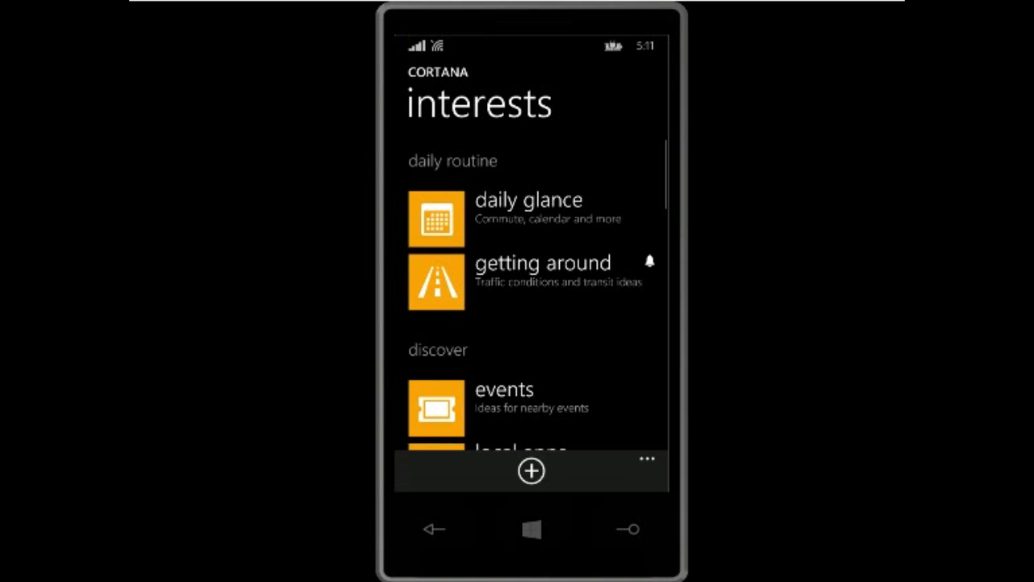
{"action": "left_click_drag", "start_coordinate": [550, 408], "coordinate": [558, 242]}
{"action": "left_click_drag", "start_coordinate": [569, 428], "coordinate": [589, 381]}
{"action": "left_click", "coordinate": [602, 260]}
{"action": "key", "text": "F1"}
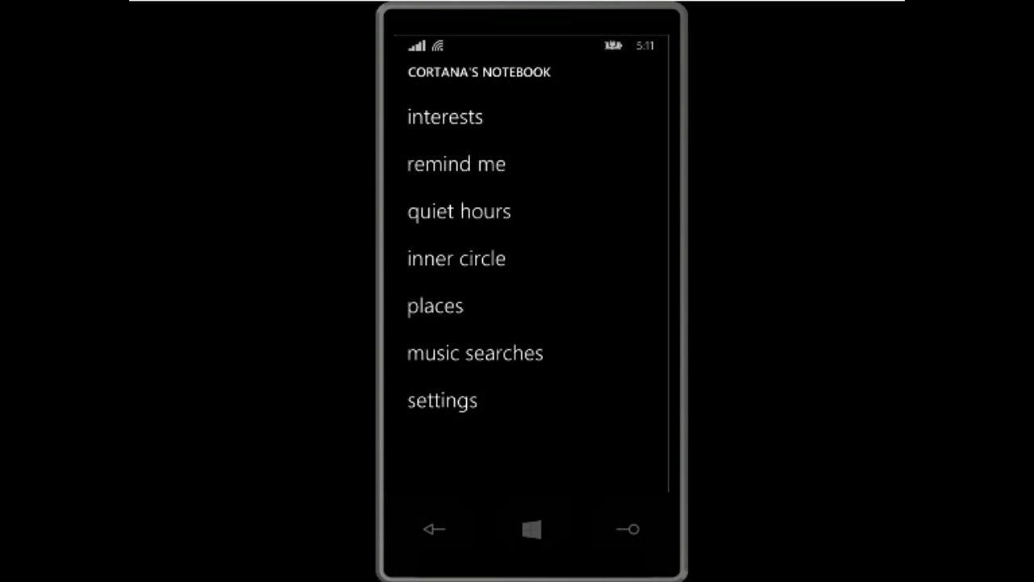
{"action": "key", "text": "F1"}
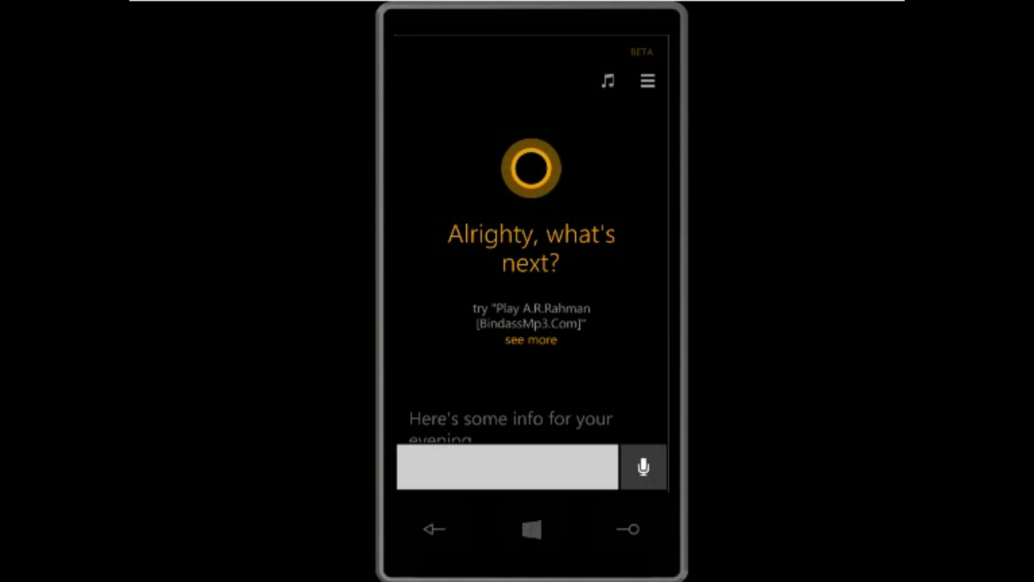
- Browse the 'see more' list of things Cortana can help with
{"action": "left_click_drag", "start_coordinate": [565, 386], "coordinate": [575, 329]}
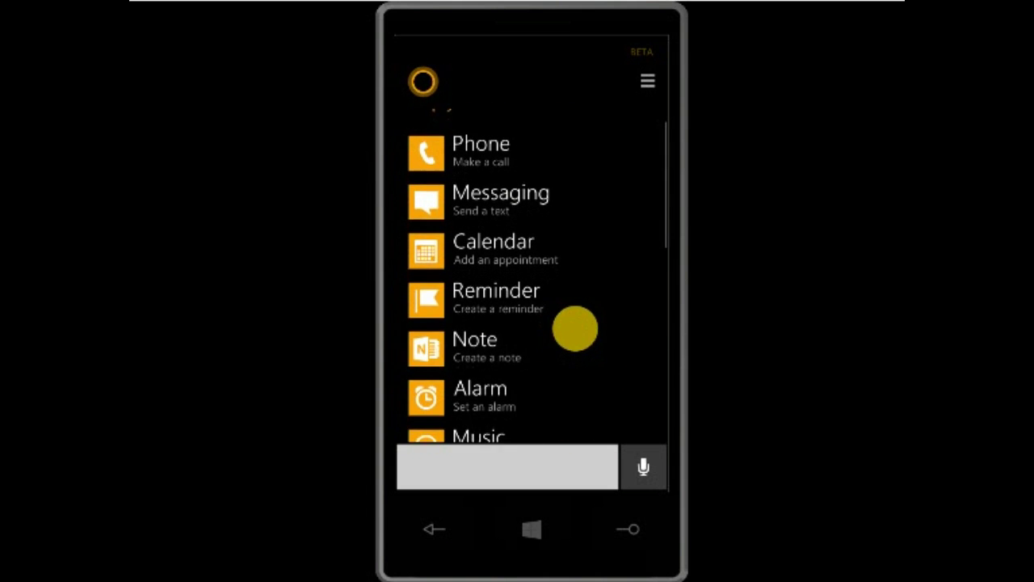
{"action": "left_click_drag", "start_coordinate": [575, 379], "coordinate": [585, 259]}
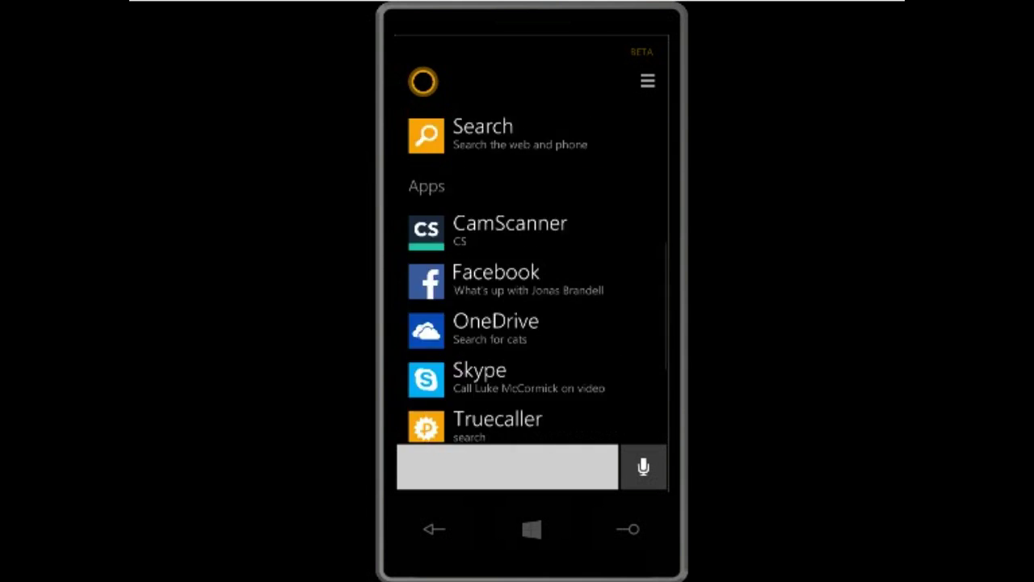
{"action": "key", "text": "F1"}
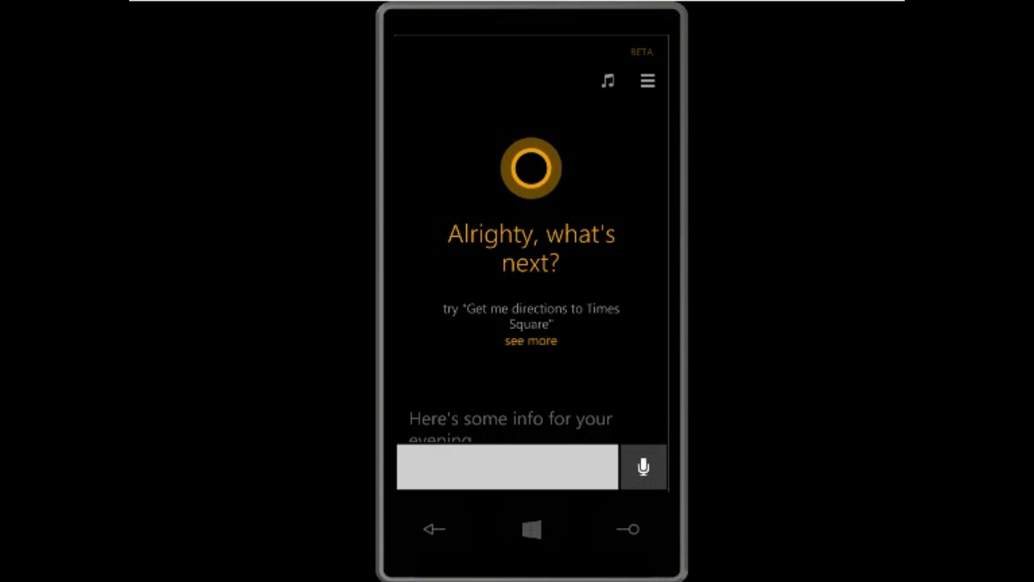
- Scroll the home screen to the evening cards with a headline and 91° sunny Ahmedabad weather
{"action": "left_click_drag", "start_coordinate": [582, 319], "coordinate": [583, 202]}
{"action": "left_click_drag", "start_coordinate": [601, 352], "coordinate": [605, 186]}
{"action": "scroll", "coordinate": [531, 274], "scroll_direction": "down", "scroll_amount": 5}
{"action": "scroll", "coordinate": [531, 275], "scroll_direction": "up", "scroll_amount": 4}
{"action": "scroll", "coordinate": [531, 274], "scroll_direction": "up", "scroll_amount": 10}
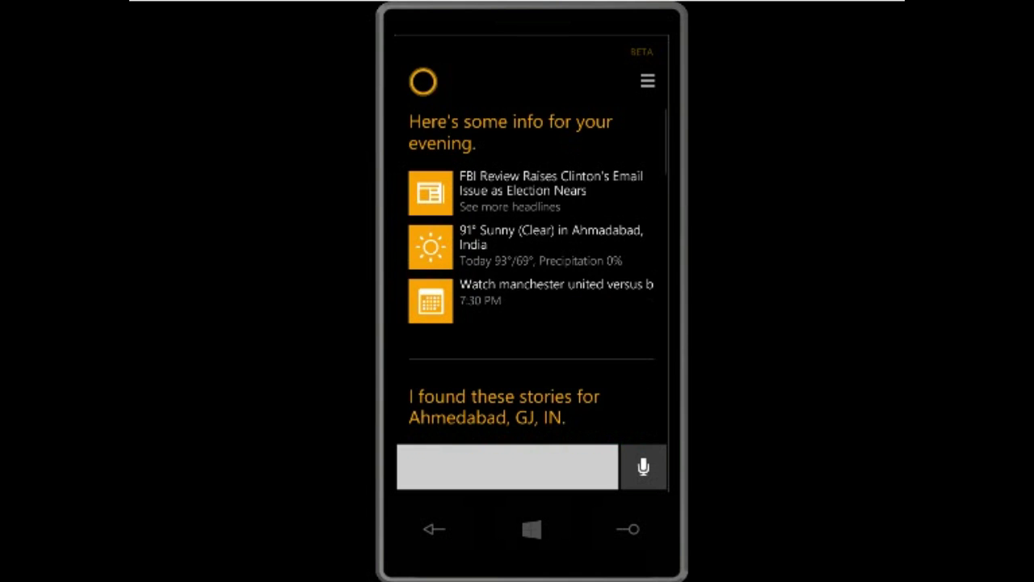
- Say "Translate hello in Spanish" and get "Hola" in a Bing translation result
{"action": "left_click", "coordinate": [643, 467]}
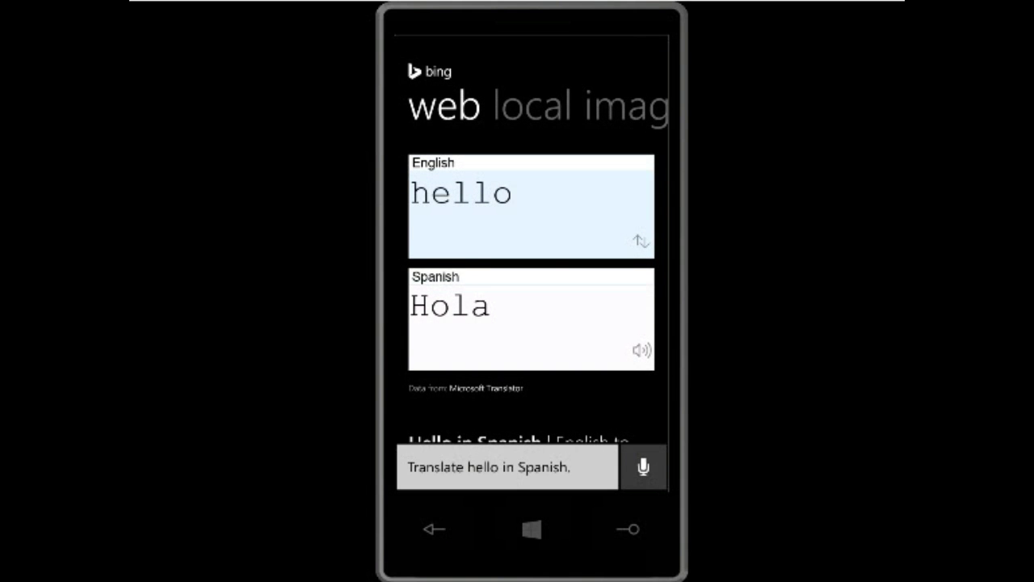
- Ask "What's the square root of 81?" and get 9 as the answer
{"action": "left_click_drag", "start_coordinate": [443, 409], "coordinate": [421, 279]}
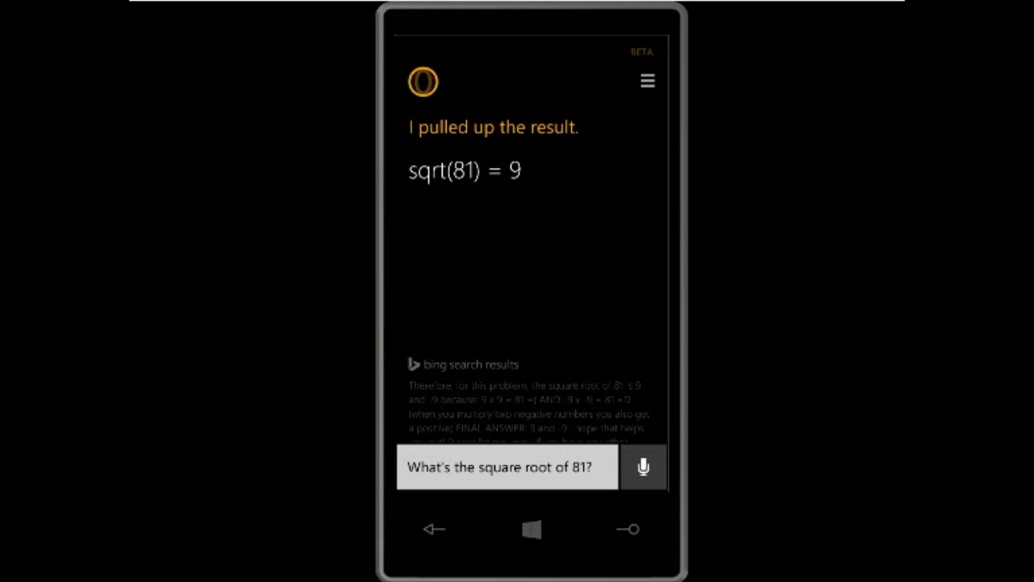
{"action": "left_click", "coordinate": [643, 466]}
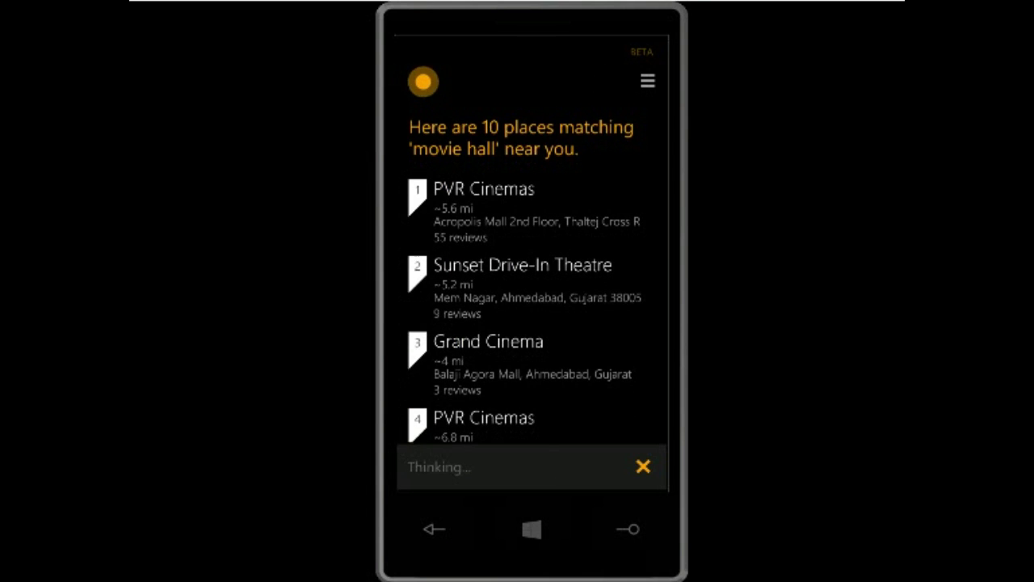
- Swipe through Cortana's nearby movie hall results, then return to Cortana home
{"action": "left_click_drag", "start_coordinate": [566, 414], "coordinate": [596, 262]}
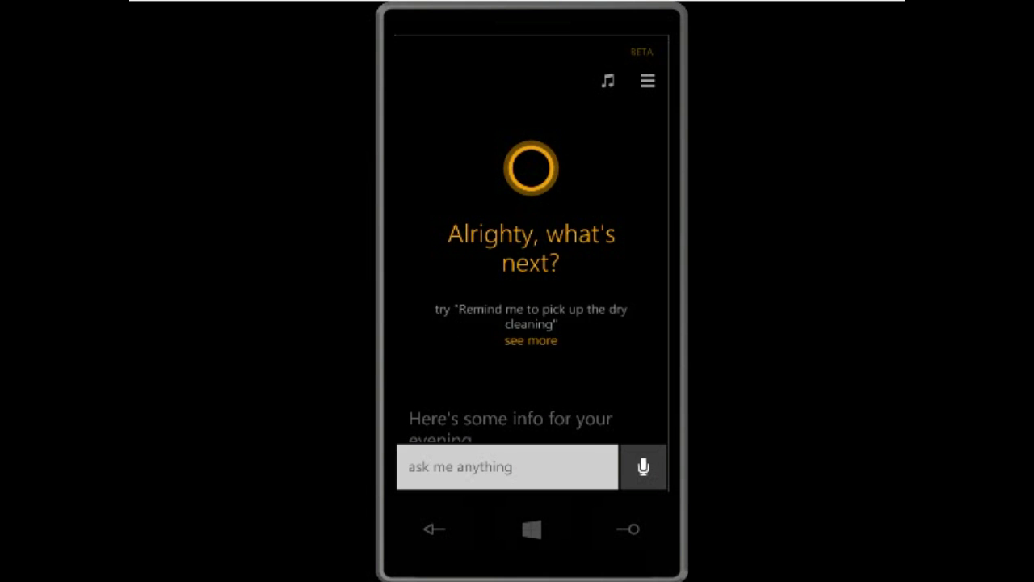
- Ask Cortana to roll a dice, getting a four, then listen for the next question
{"action": "left_click", "coordinate": [643, 467]}
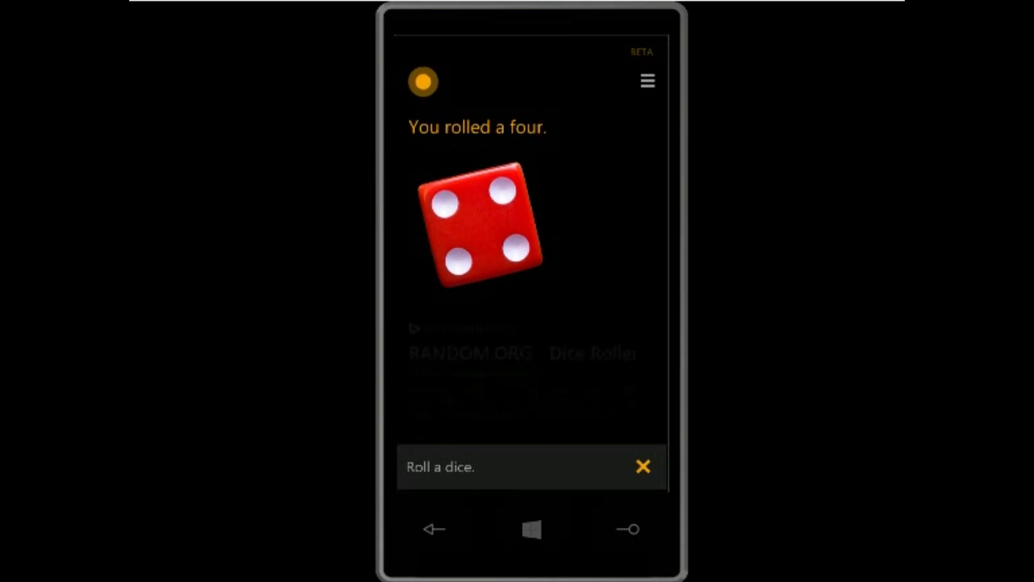
{"action": "left_click", "coordinate": [643, 467]}
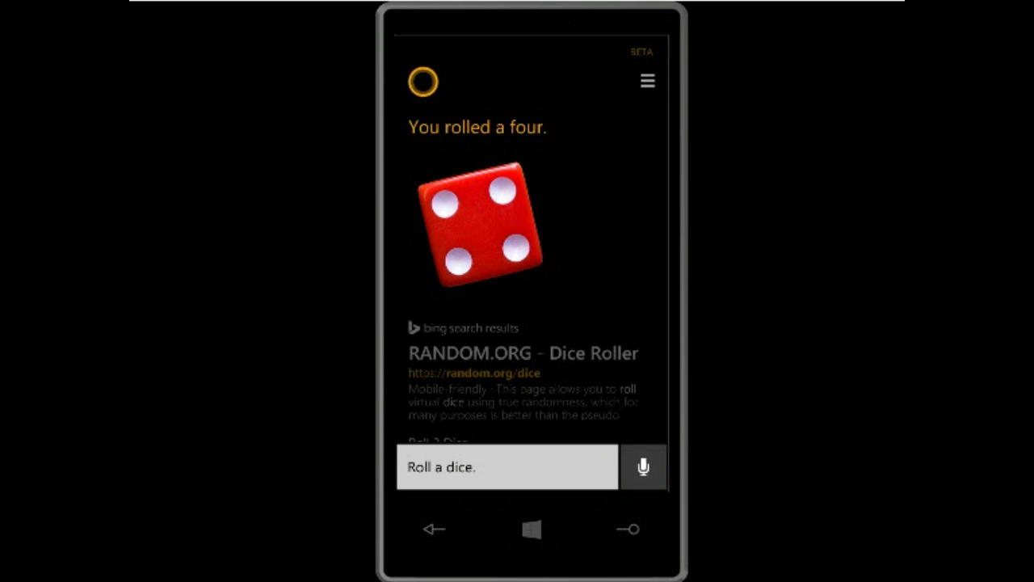